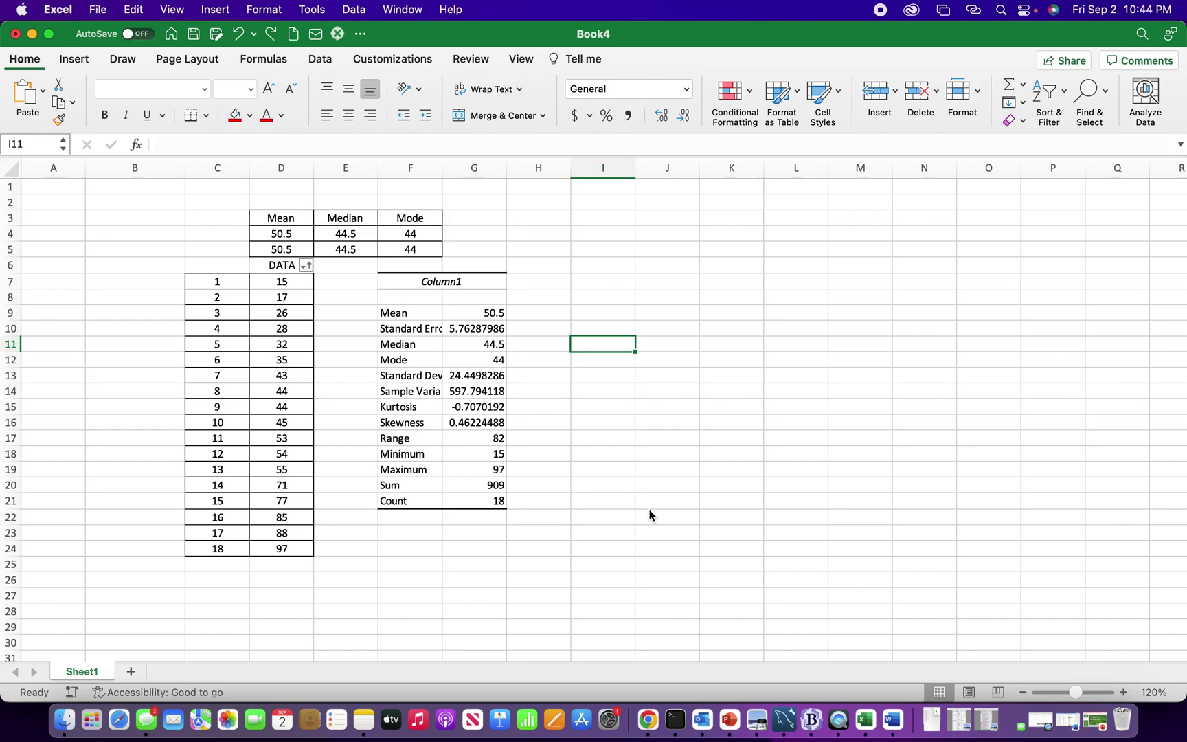
# Step: From the Excel menu, open Preferences and go to the Ribbon & Toolbar settings
pyautogui.click(587, 510)
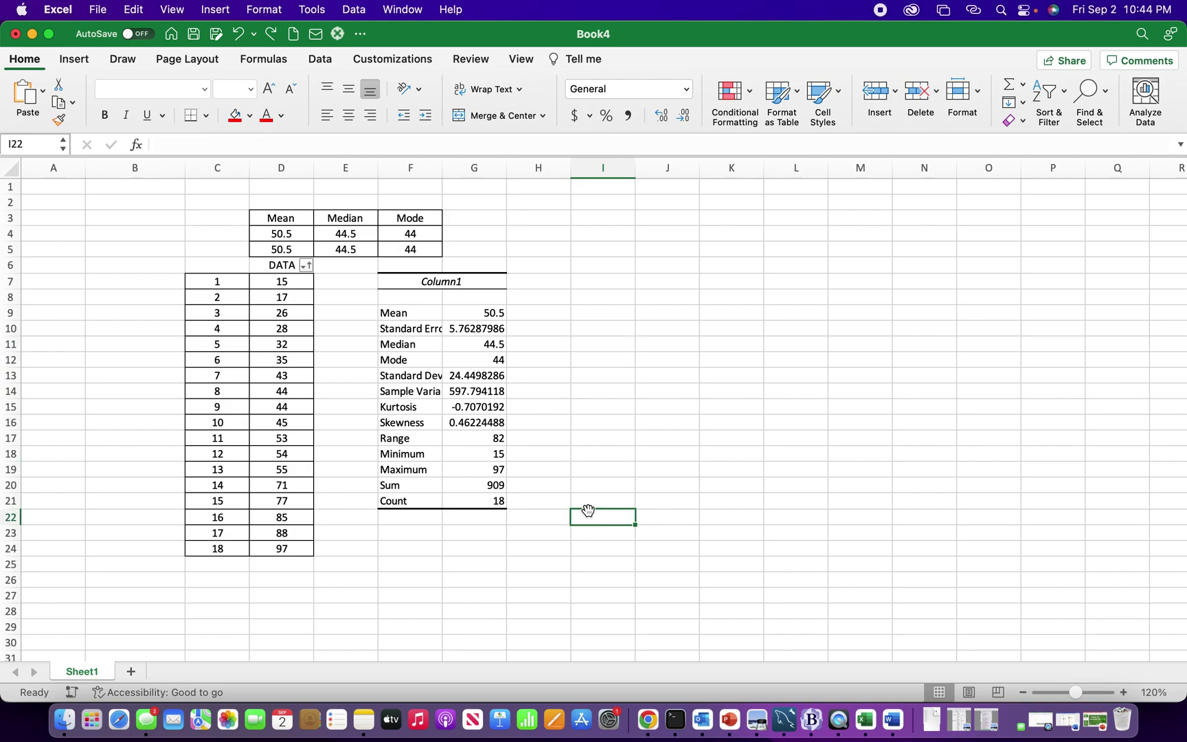
pyautogui.press('Up')
pyautogui.press('Up')
pyautogui.press('Up')
pyautogui.press('Up')
pyautogui.press('Up')
pyautogui.press('Up')
pyautogui.press('Up')
pyautogui.press('Up')
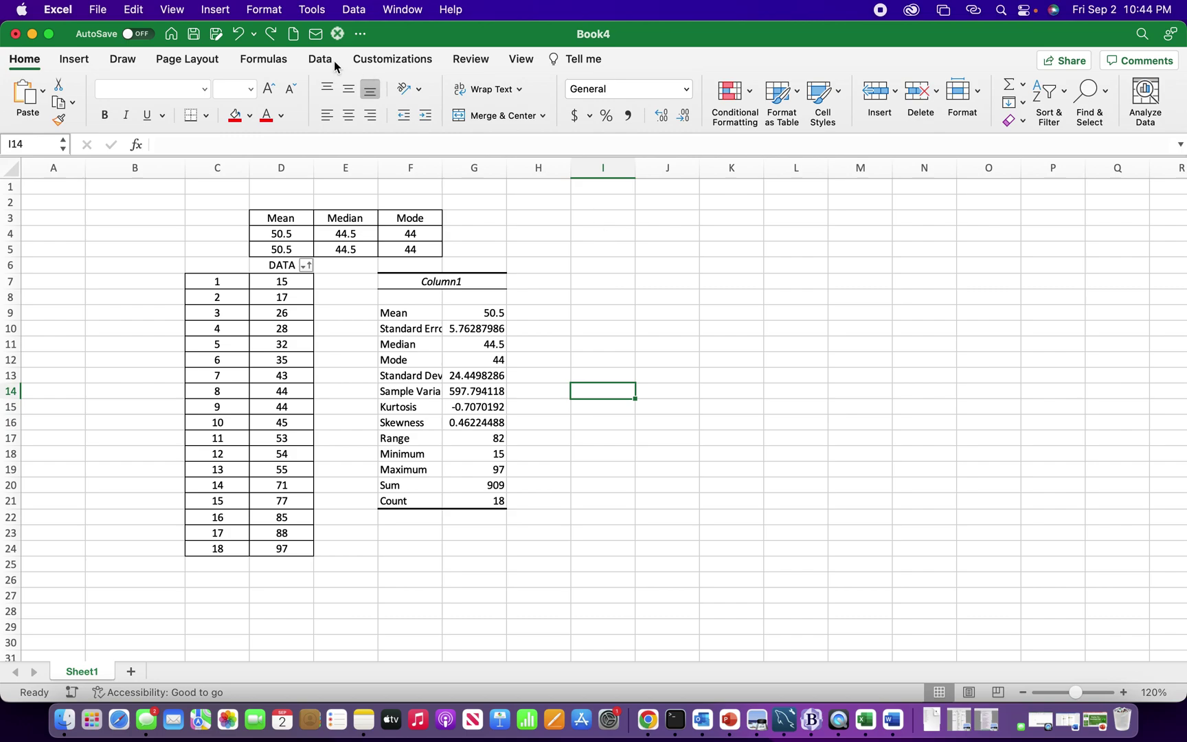
pyautogui.click(69, 11)
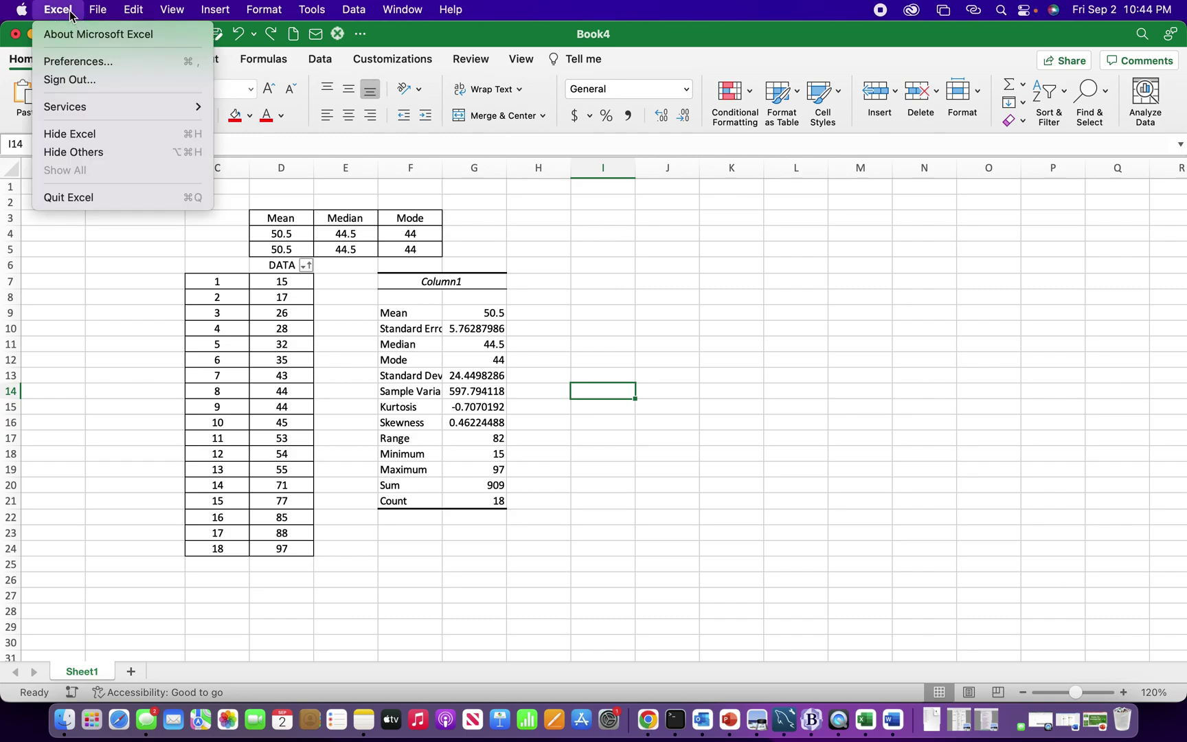
pyautogui.click(109, 61)
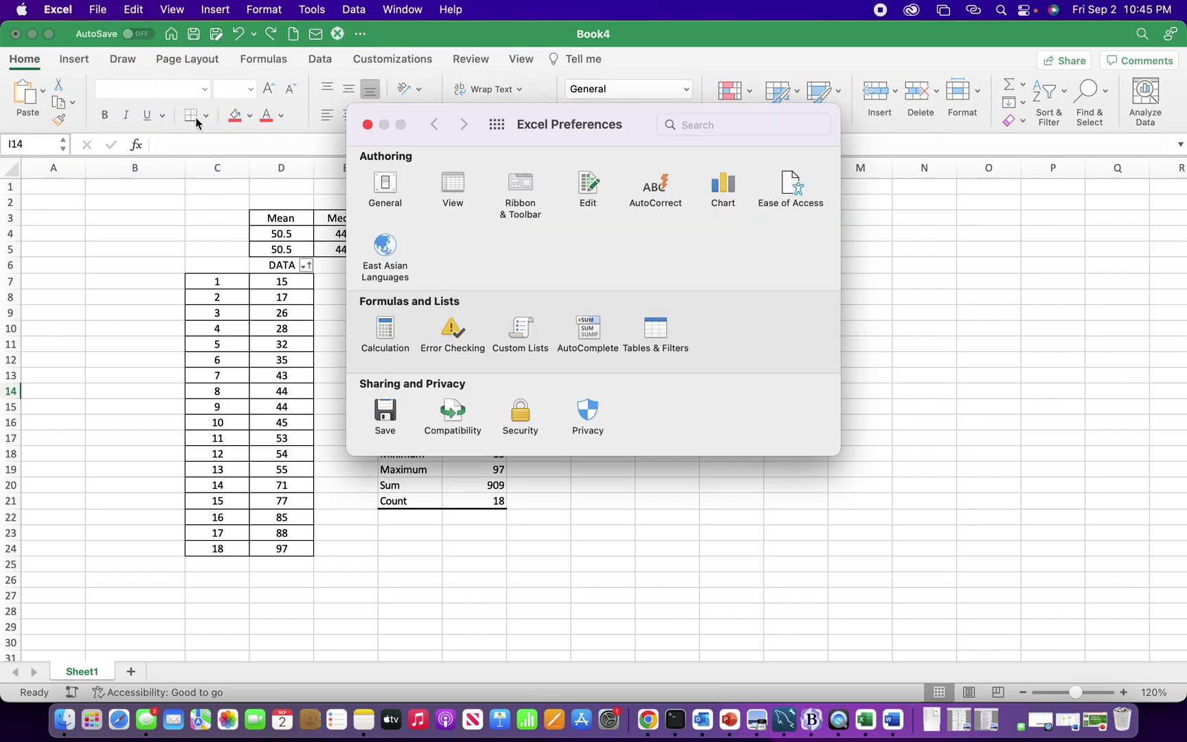
pyautogui.click(512, 215)
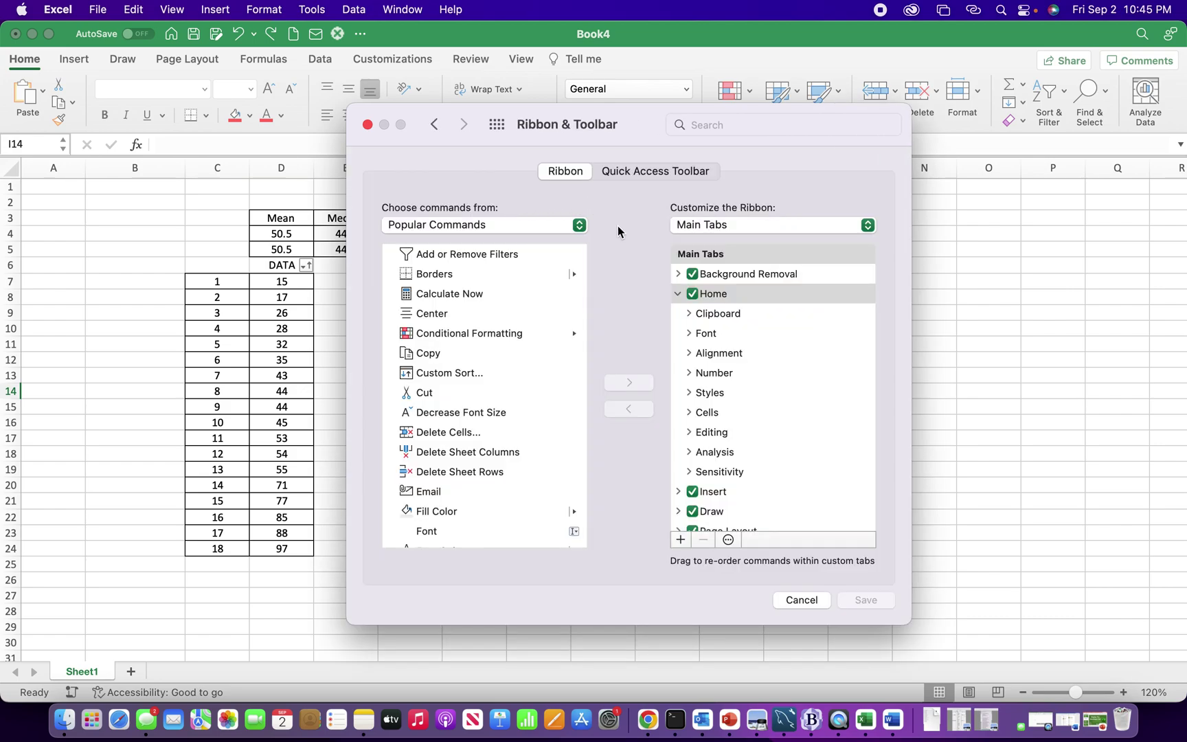
# Step: Tick Developer under Main Tabs and save the ribbon customization
pyautogui.click(744, 457)
pyautogui.press('Down')
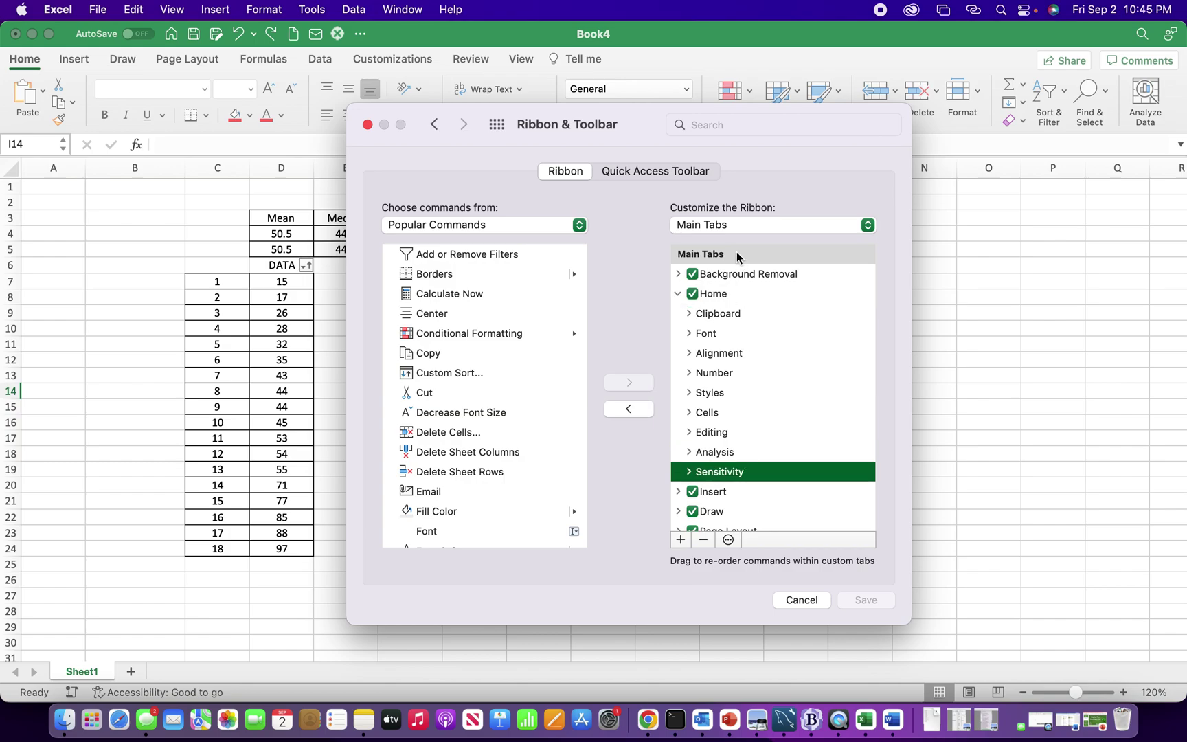
pyautogui.press('Down')
pyautogui.press('Down')
pyautogui.press('Down')
pyautogui.press('Down')
pyautogui.press('Down')
pyautogui.press('Down')
pyautogui.press('Down')
pyautogui.press('Down')
pyautogui.press('Down')
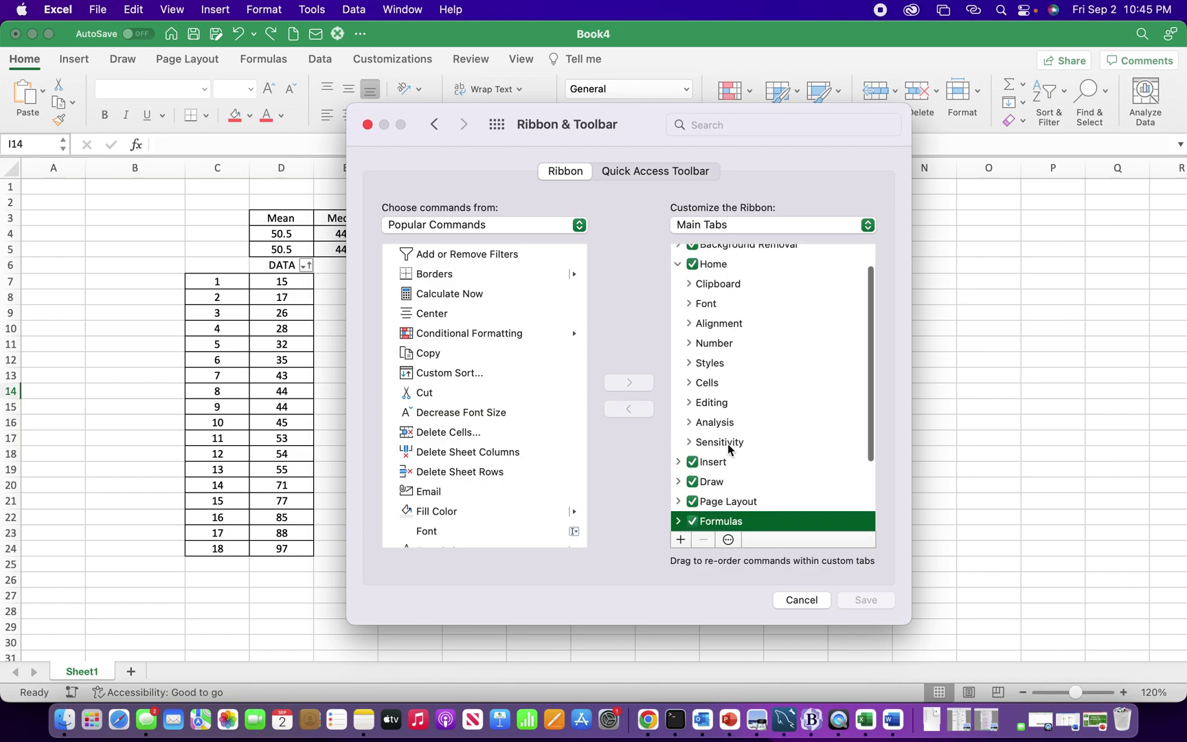
pyautogui.click(693, 520)
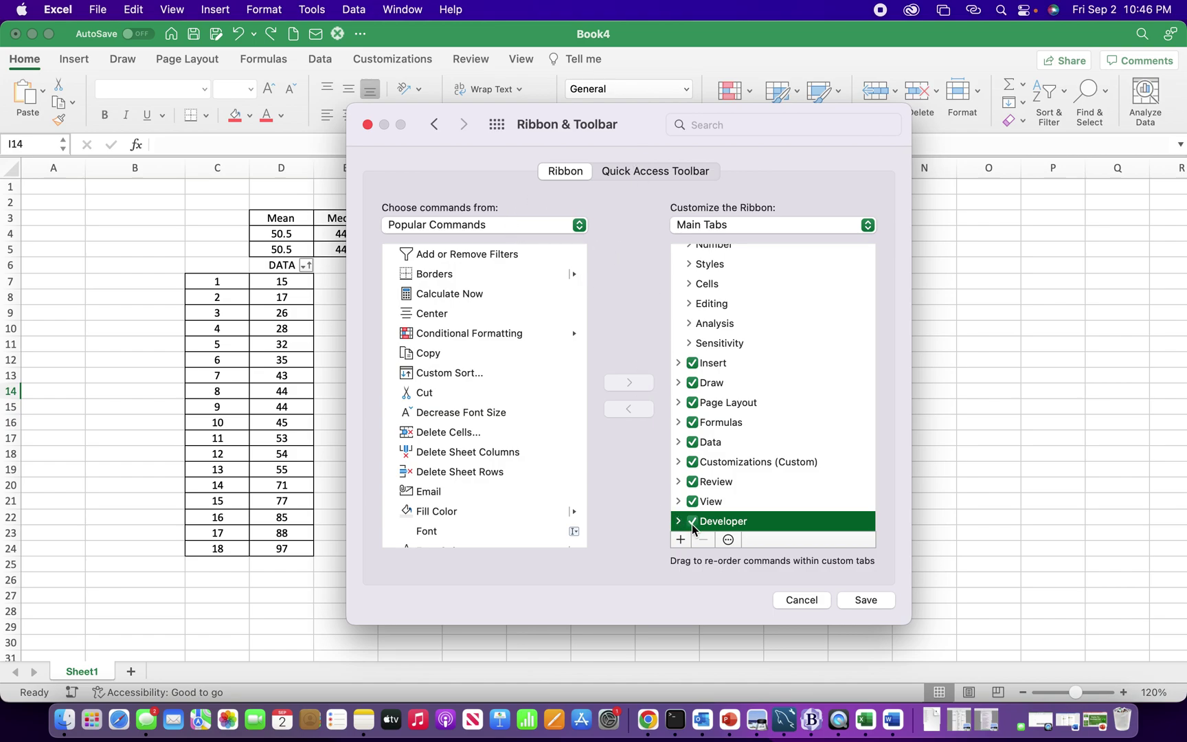
pyautogui.click(864, 600)
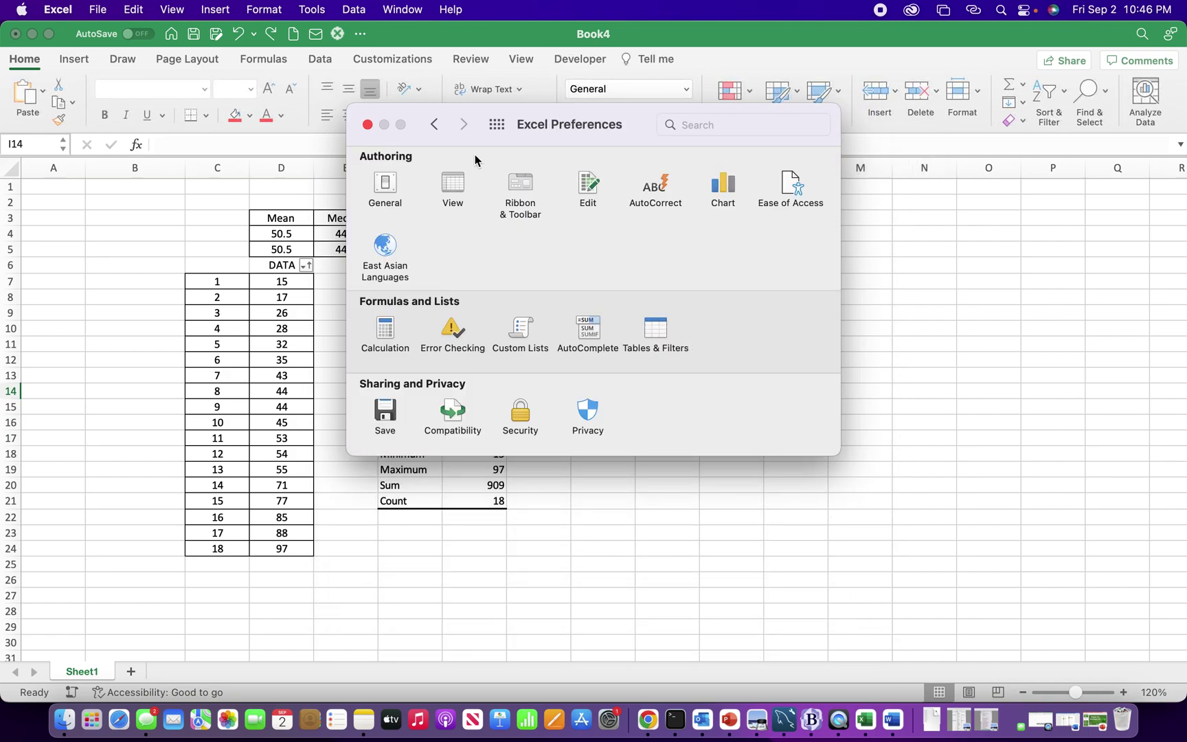
# Step: Close Preferences and bring up the Developer tab's commands on the sheet
pyautogui.click(368, 125)
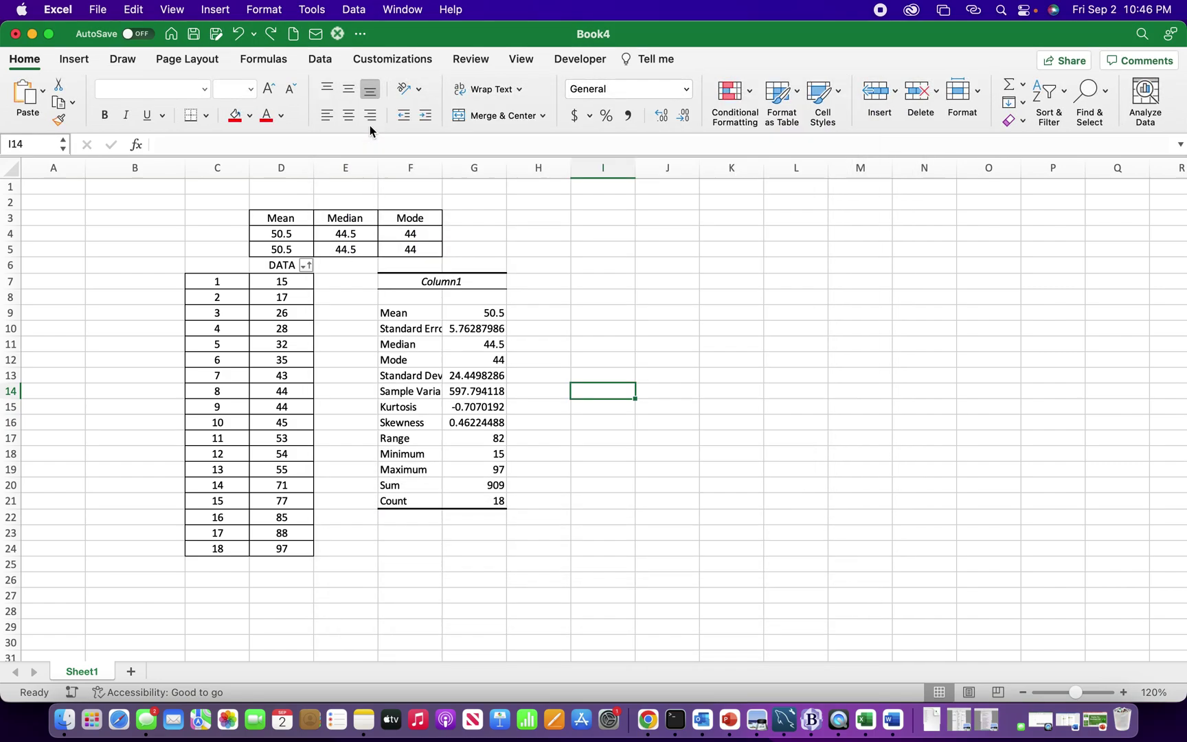
pyautogui.click(566, 296)
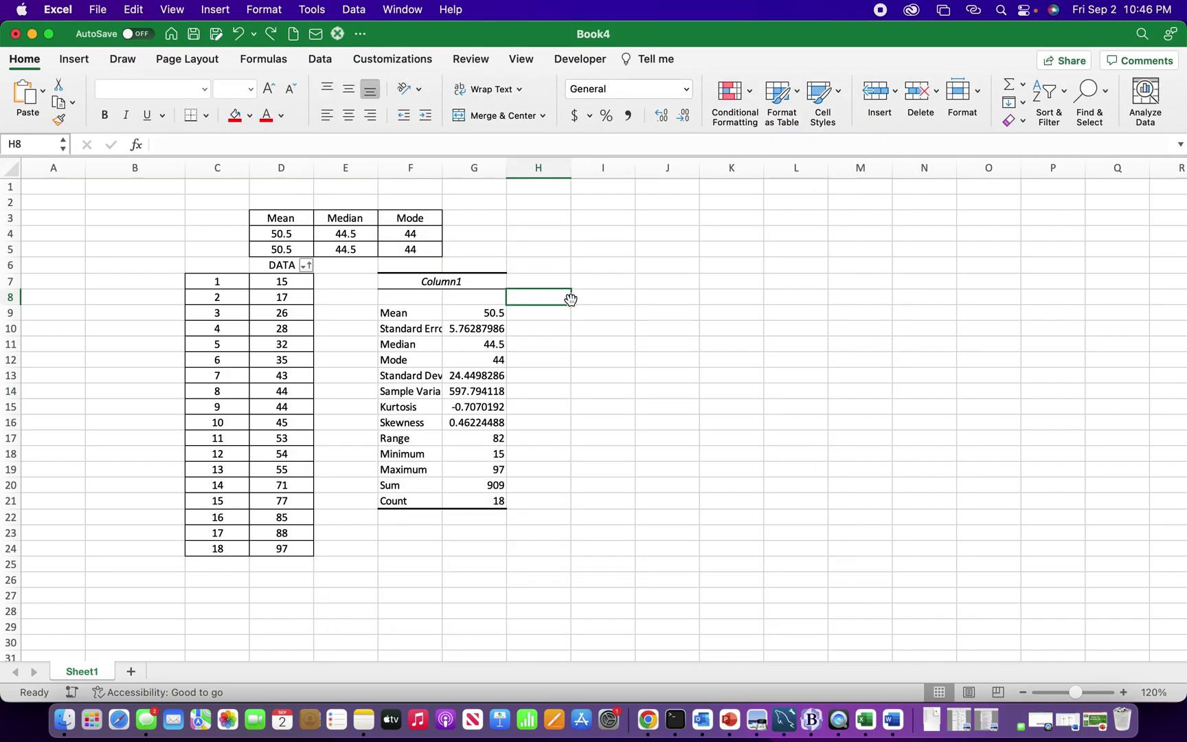
pyautogui.click(577, 61)
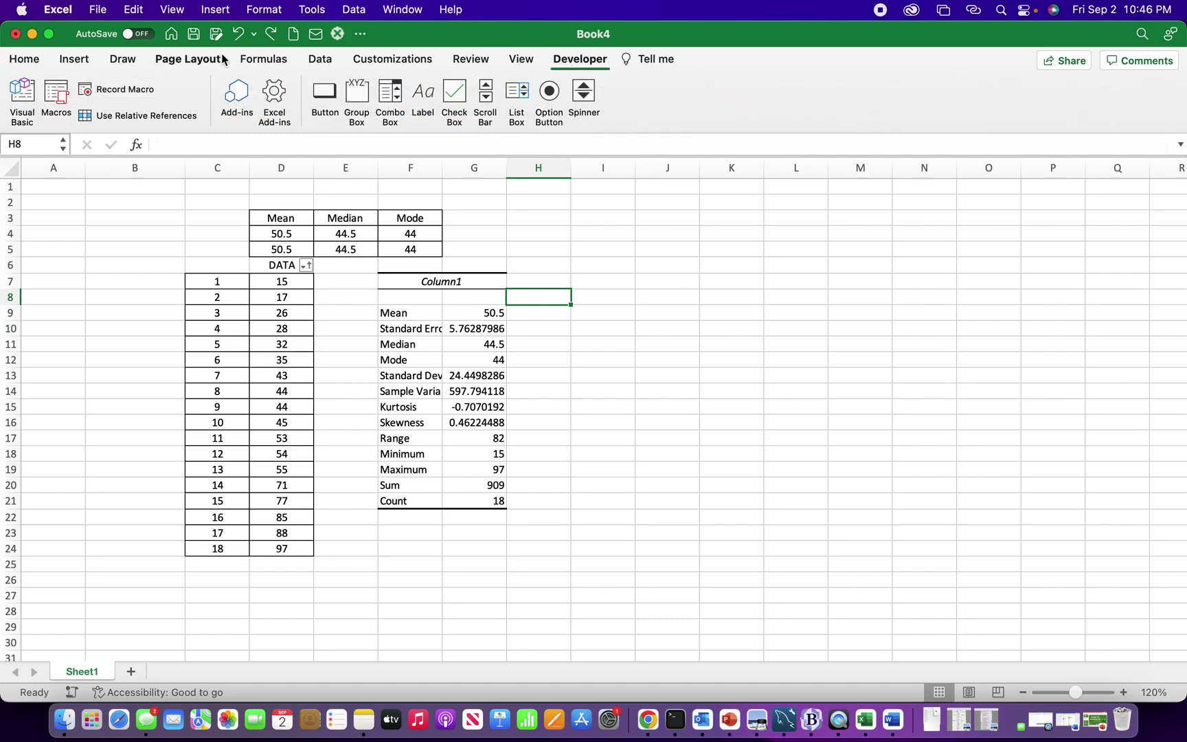
# Step: In the Visual Basic editor, insert an empty Module1 for Book4, then close its code window
pyautogui.click(21, 96)
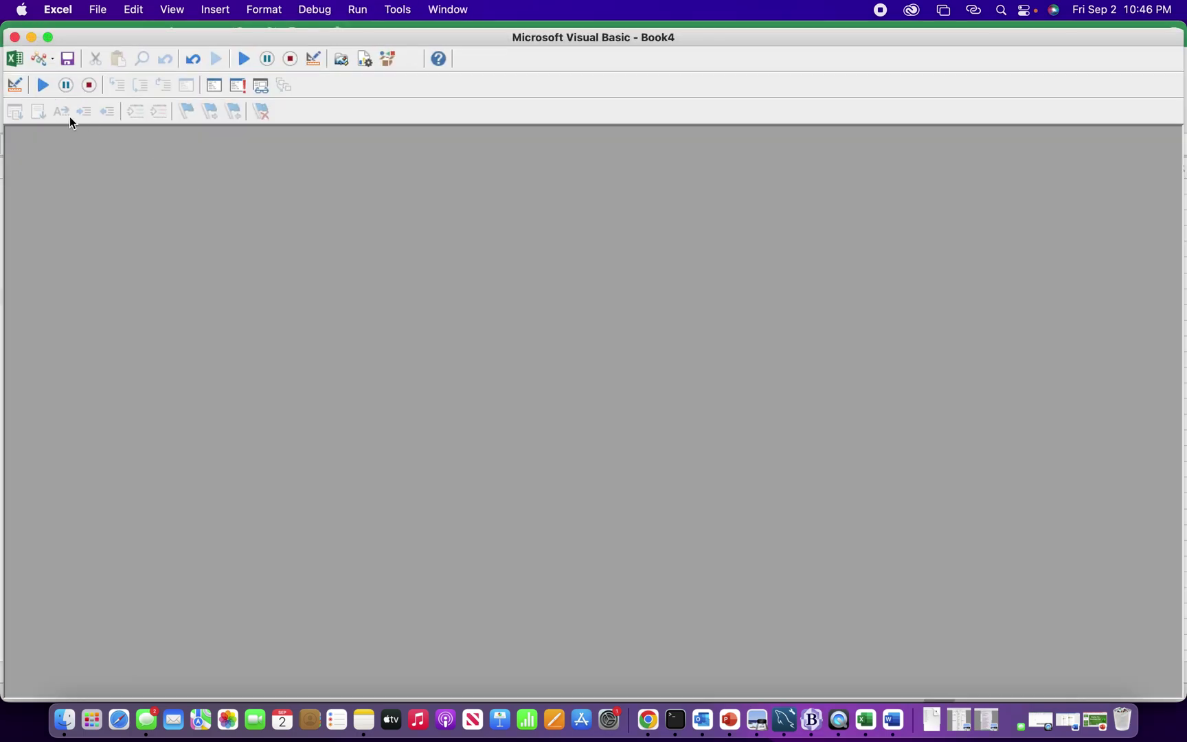
pyautogui.click(38, 61)
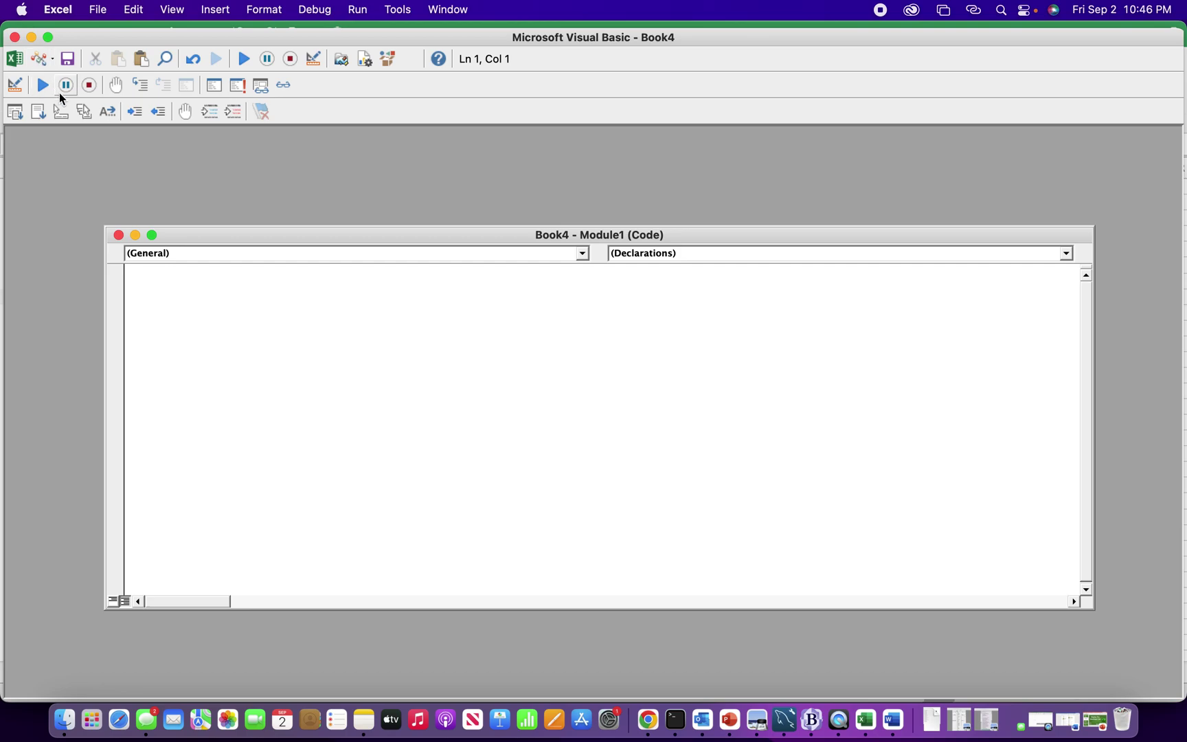
pyautogui.moveTo(219, 235); pyautogui.dragTo(160, 172)
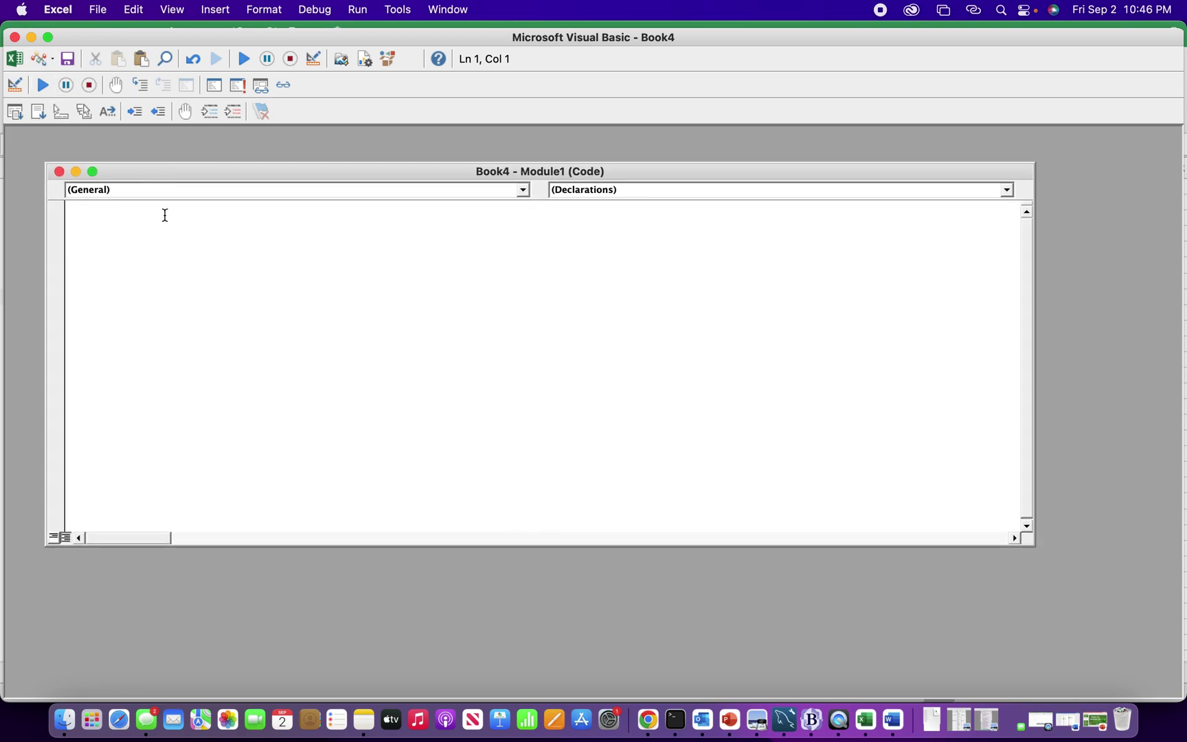
pyautogui.click(59, 171)
# Step: Close the VB editor and place Check Box 1 near cell I4
pyautogui.click(15, 37)
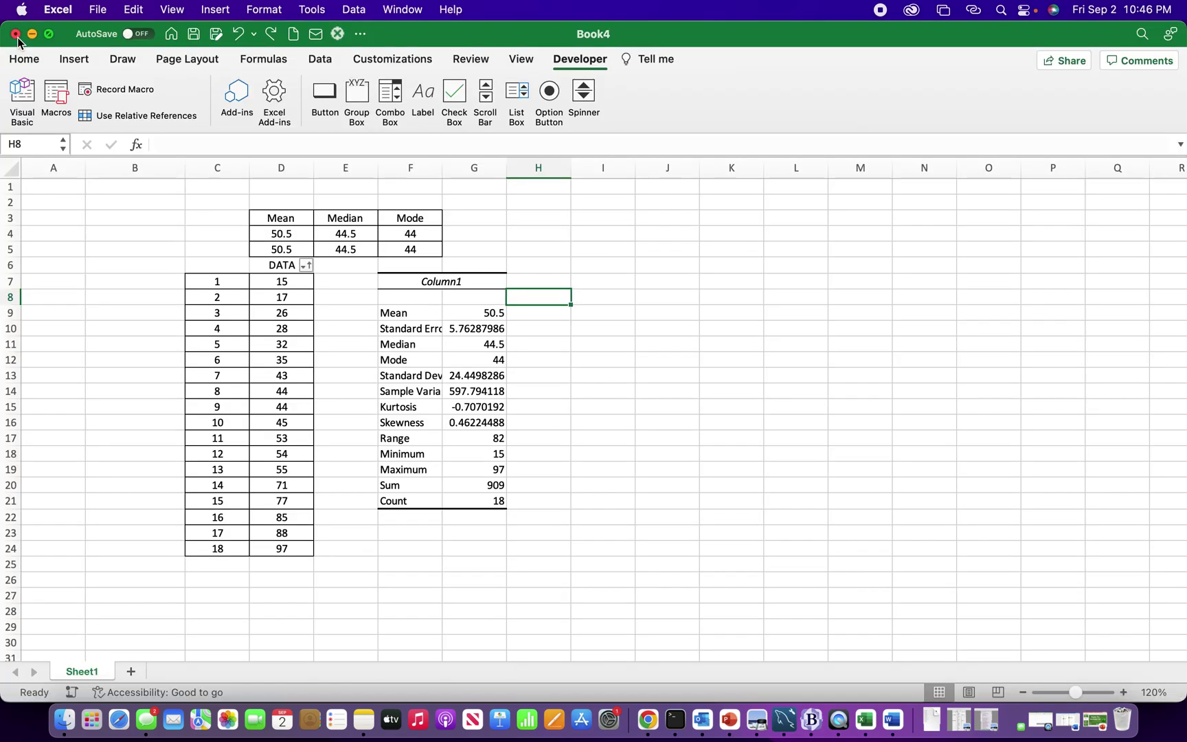
pyautogui.click(170, 228)
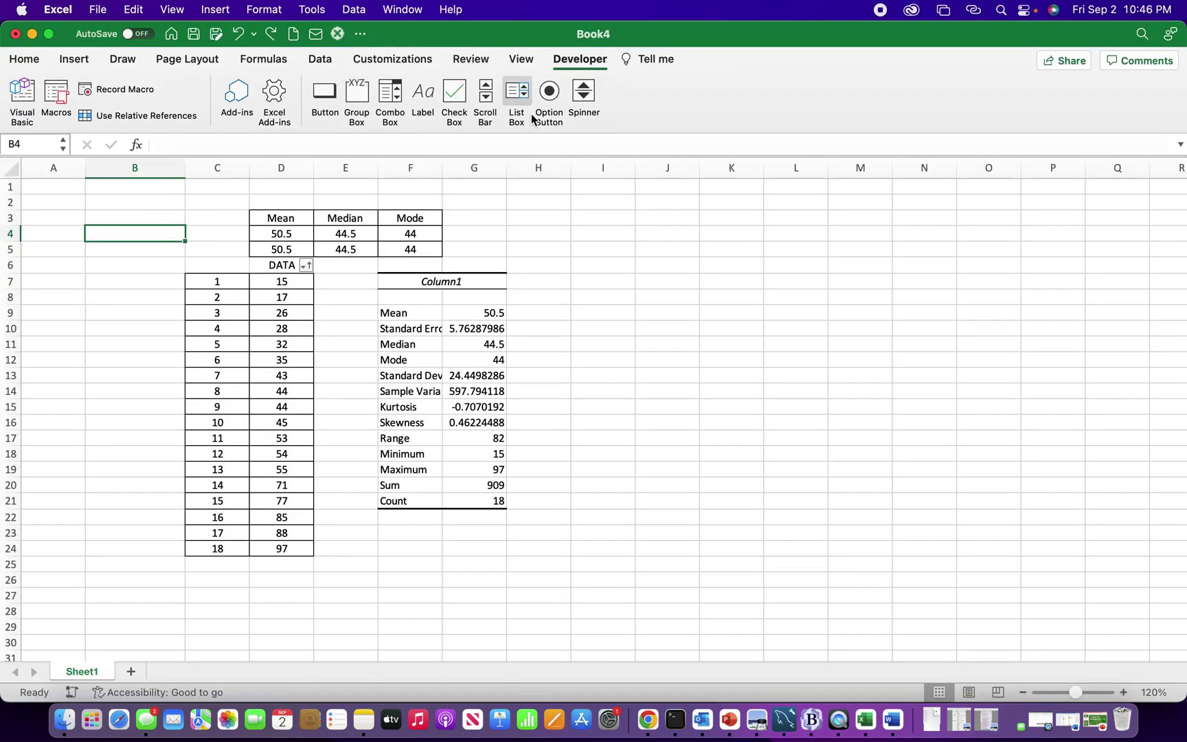
pyautogui.click(583, 265)
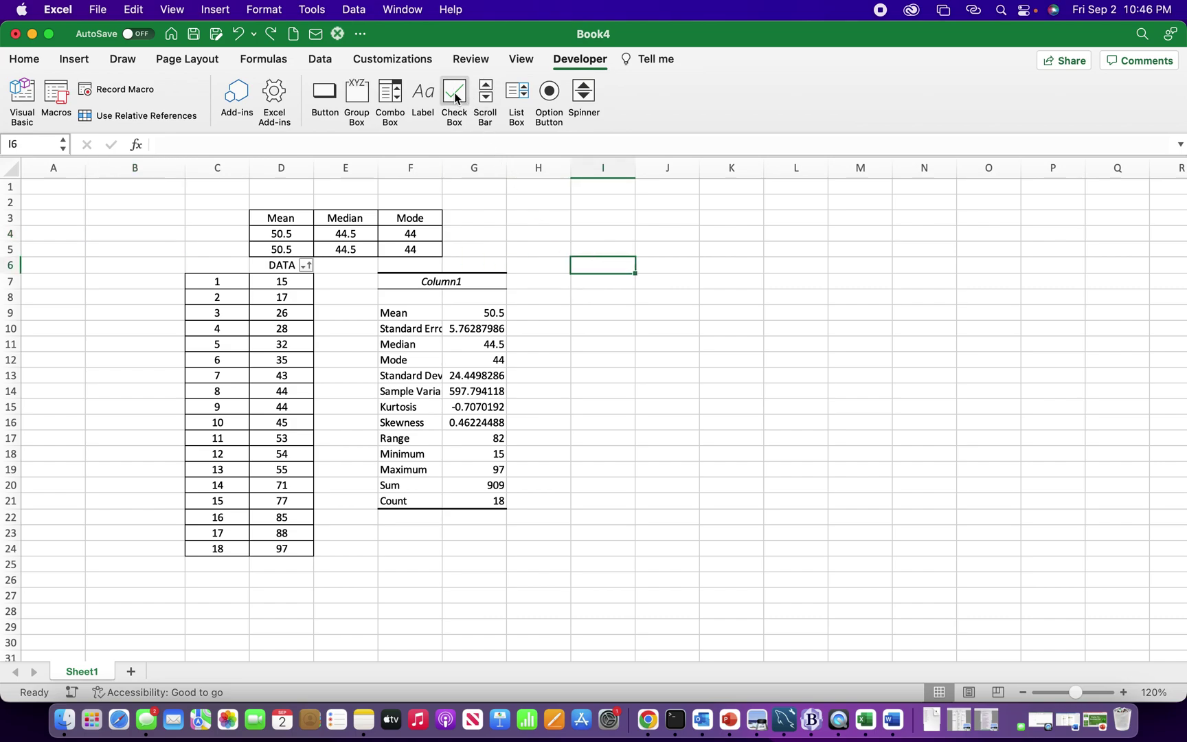
pyautogui.click(462, 107)
pyautogui.click(551, 226)
pyautogui.click(603, 295)
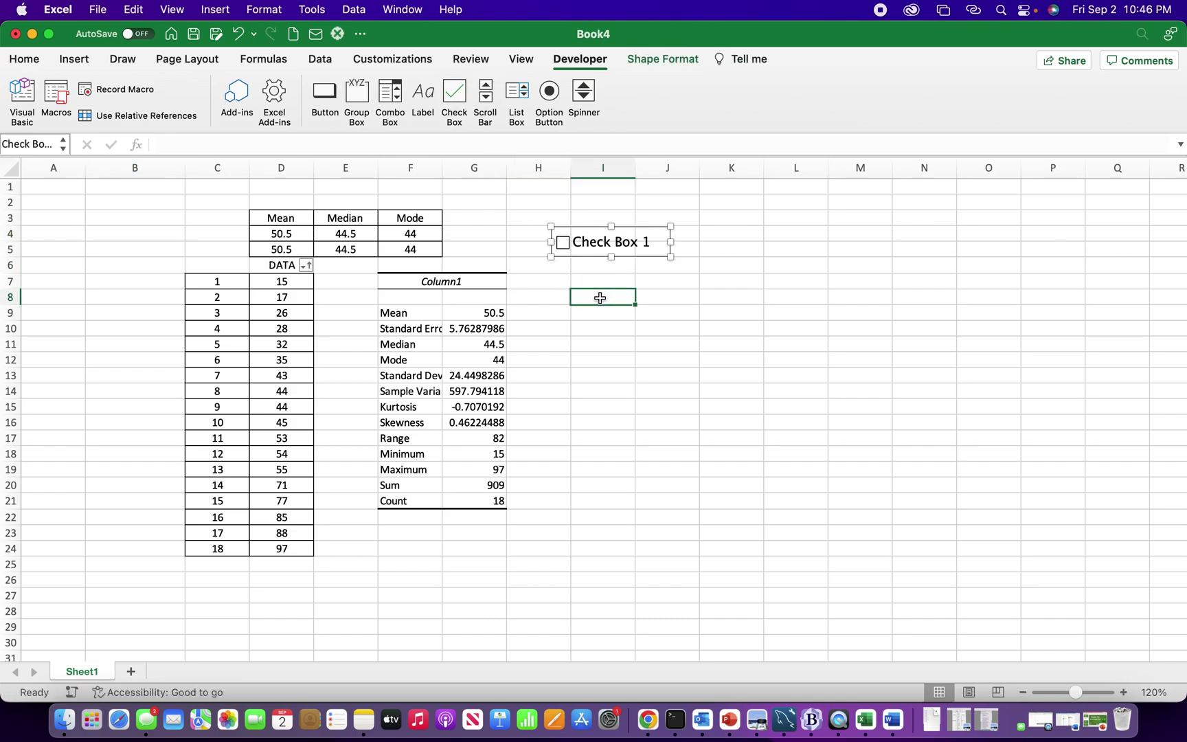
# Step: Add a spinner control directly below the check box, around rows 7–9
pyautogui.click(583, 93)
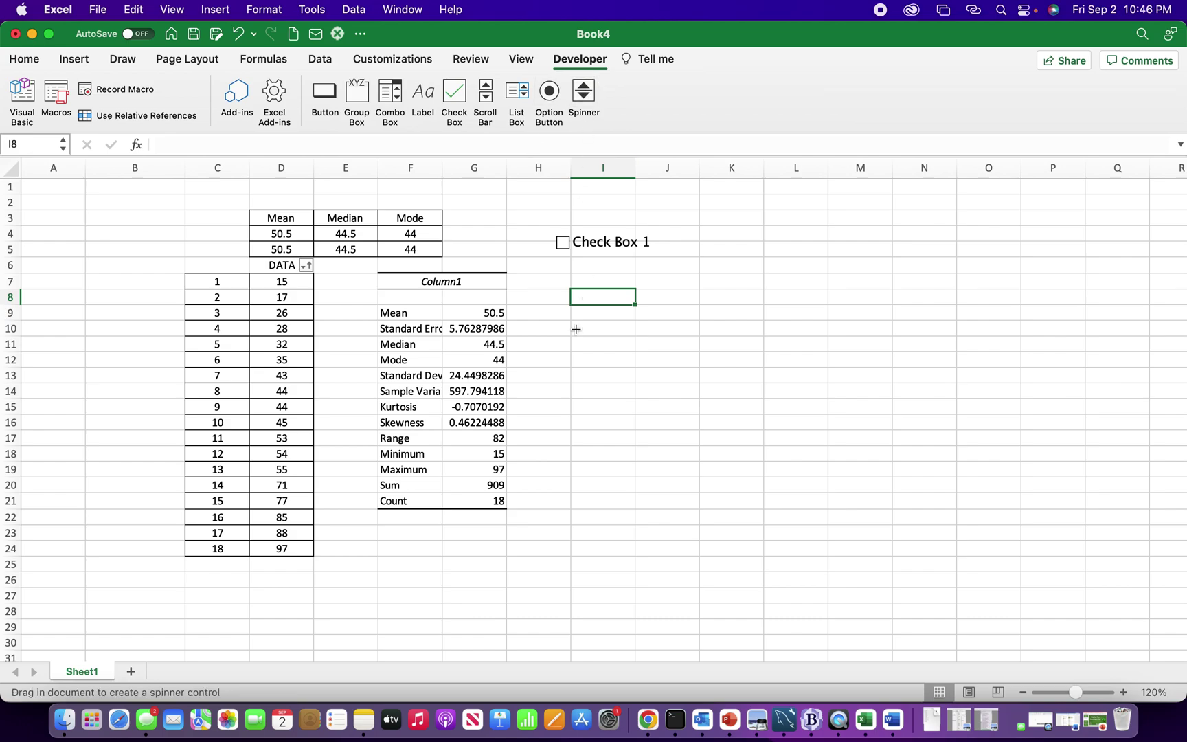
pyautogui.click(576, 330)
pyautogui.moveTo(613, 355); pyautogui.dragTo(592, 294)
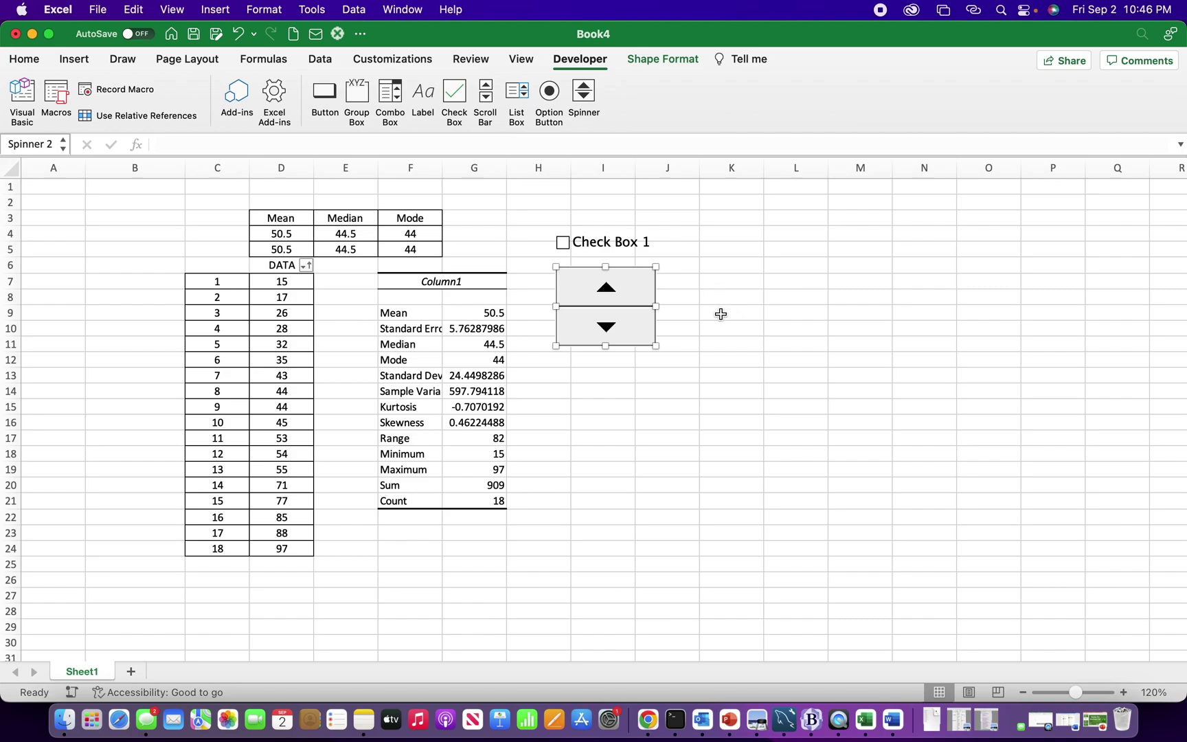
# Step: Add Button 3 without a macro and position it over cells A1–B2
pyautogui.click(322, 99)
pyautogui.click(75, 217)
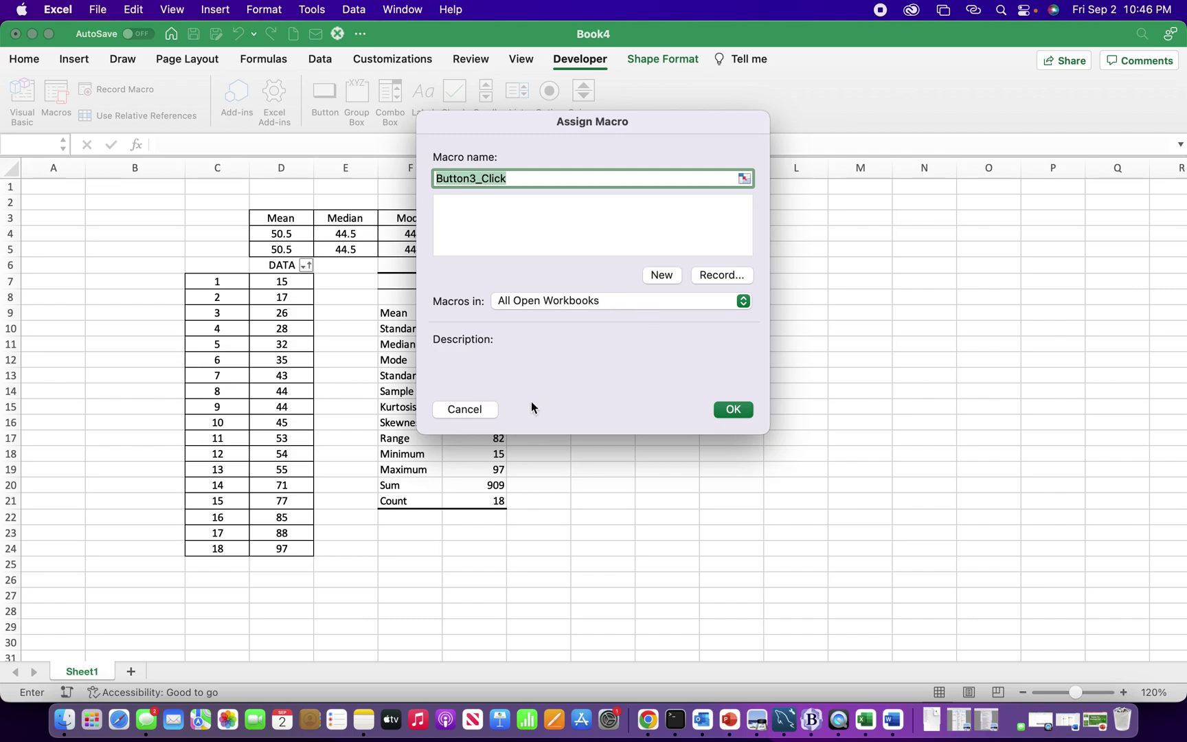
pyautogui.click(465, 408)
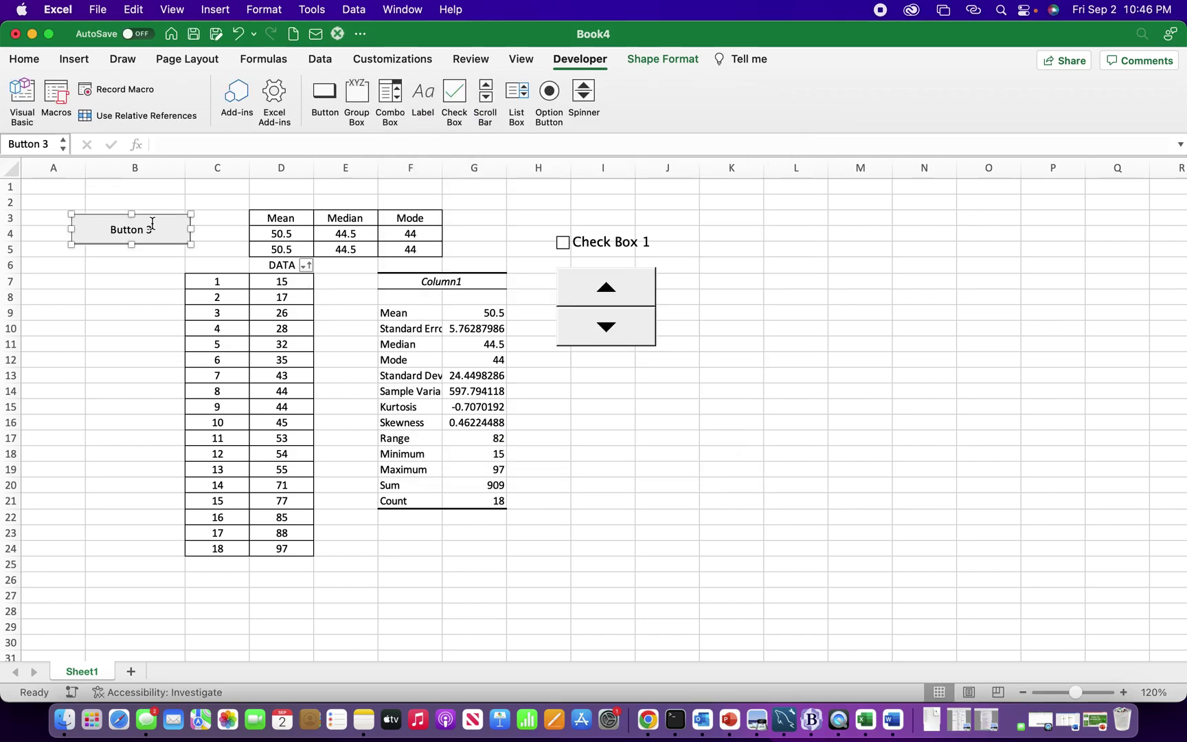
pyautogui.moveTo(140, 225); pyautogui.dragTo(96, 190)
pyautogui.click(89, 278)
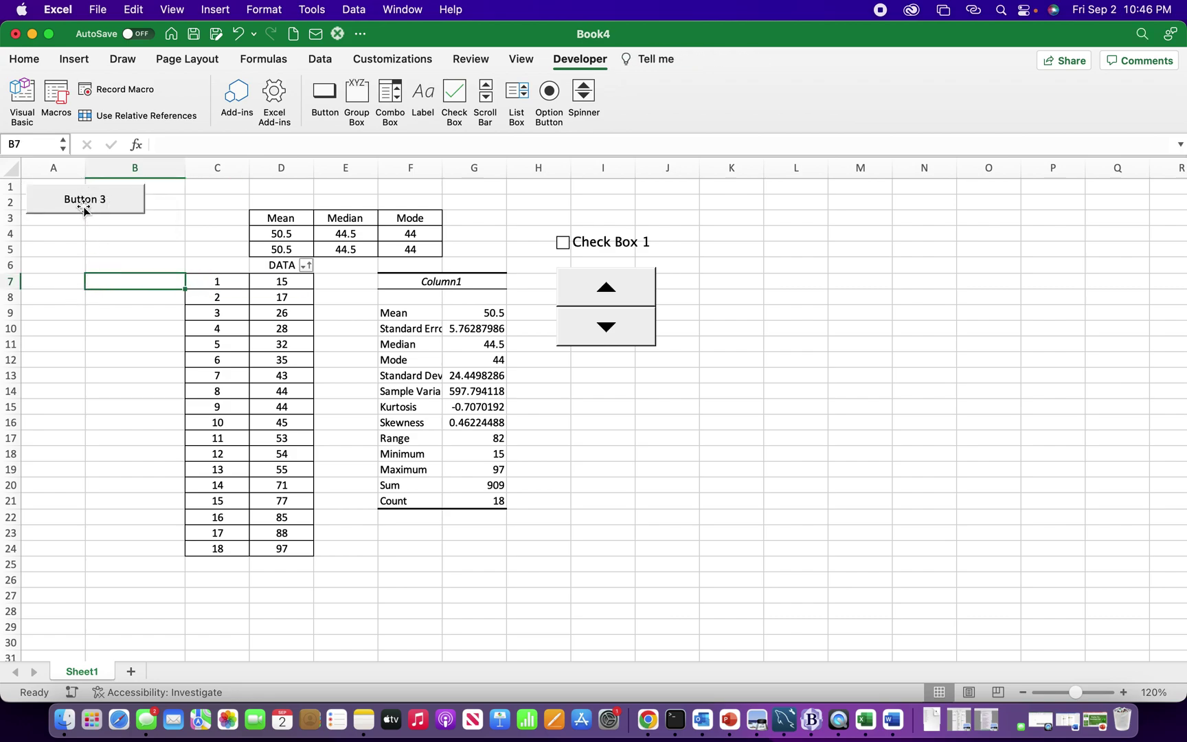
pyautogui.click(96, 234)
pyautogui.keyDown('super'); pyautogui.click(65, 210); pyautogui.keyUp('super')
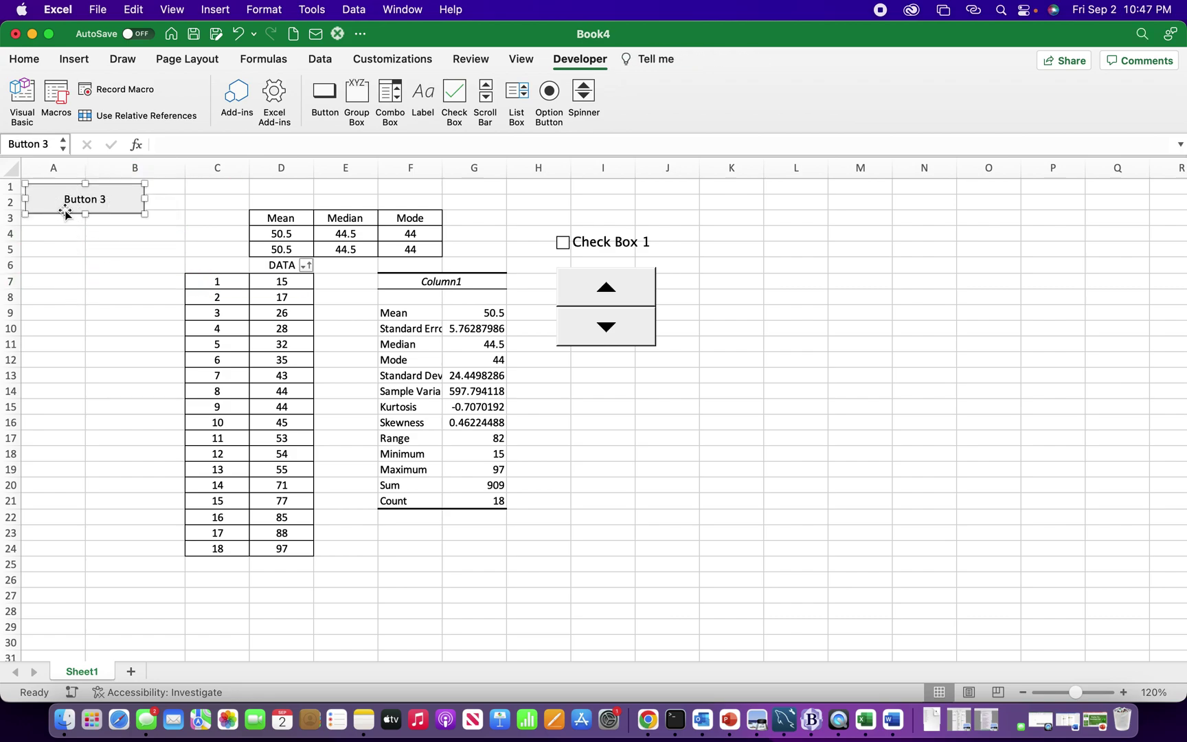
pyautogui.click(53, 247)
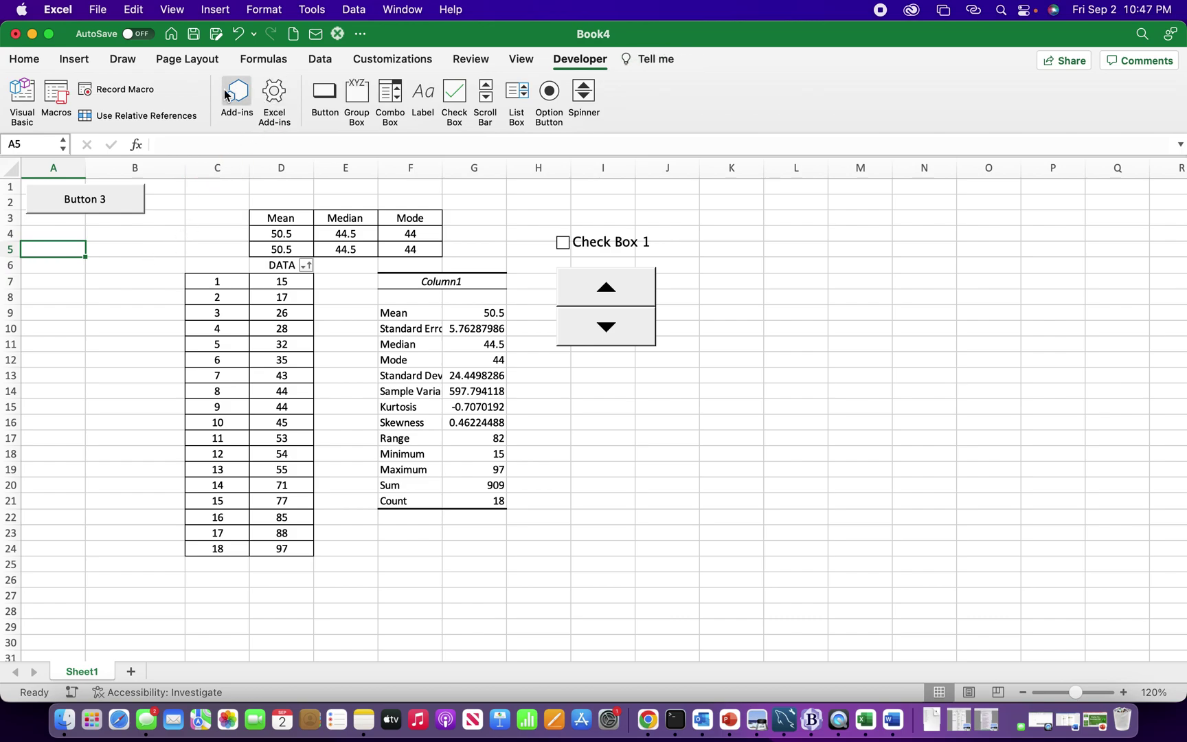
# Step: Tick Solver Add-In in the Excel Add-ins list, alongside Analysis ToolPak, and confirm
pyautogui.click(274, 96)
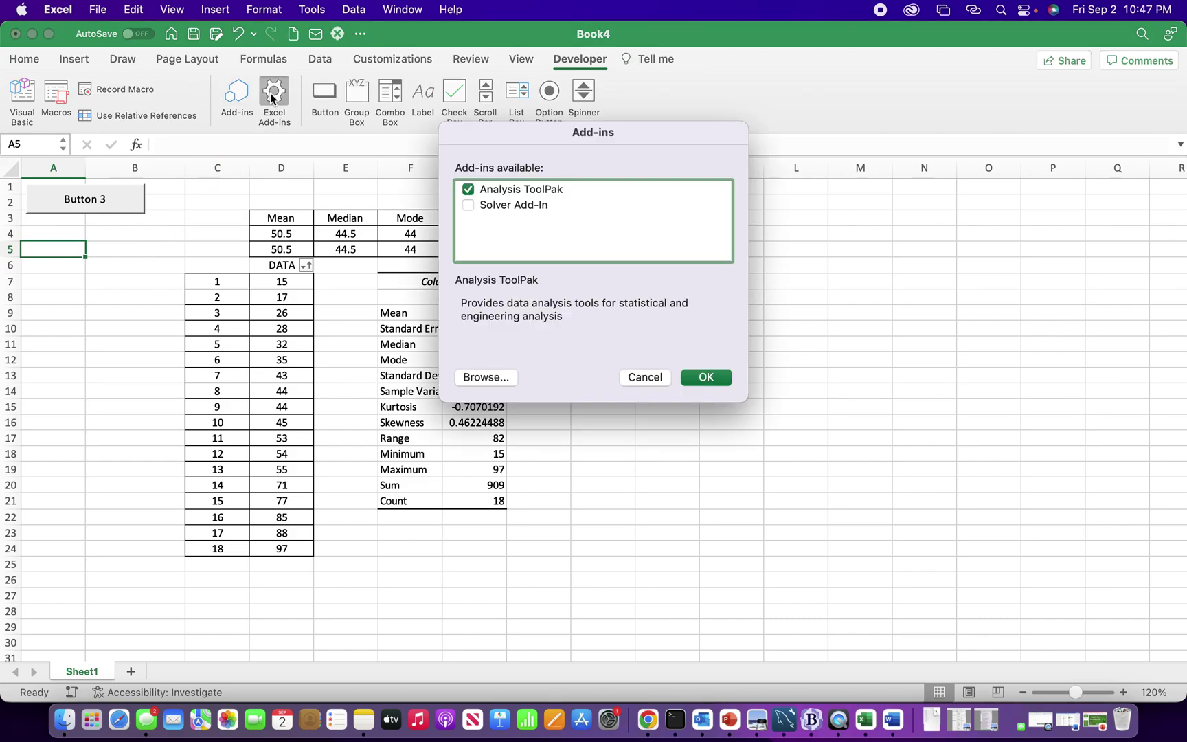
pyautogui.click(468, 204)
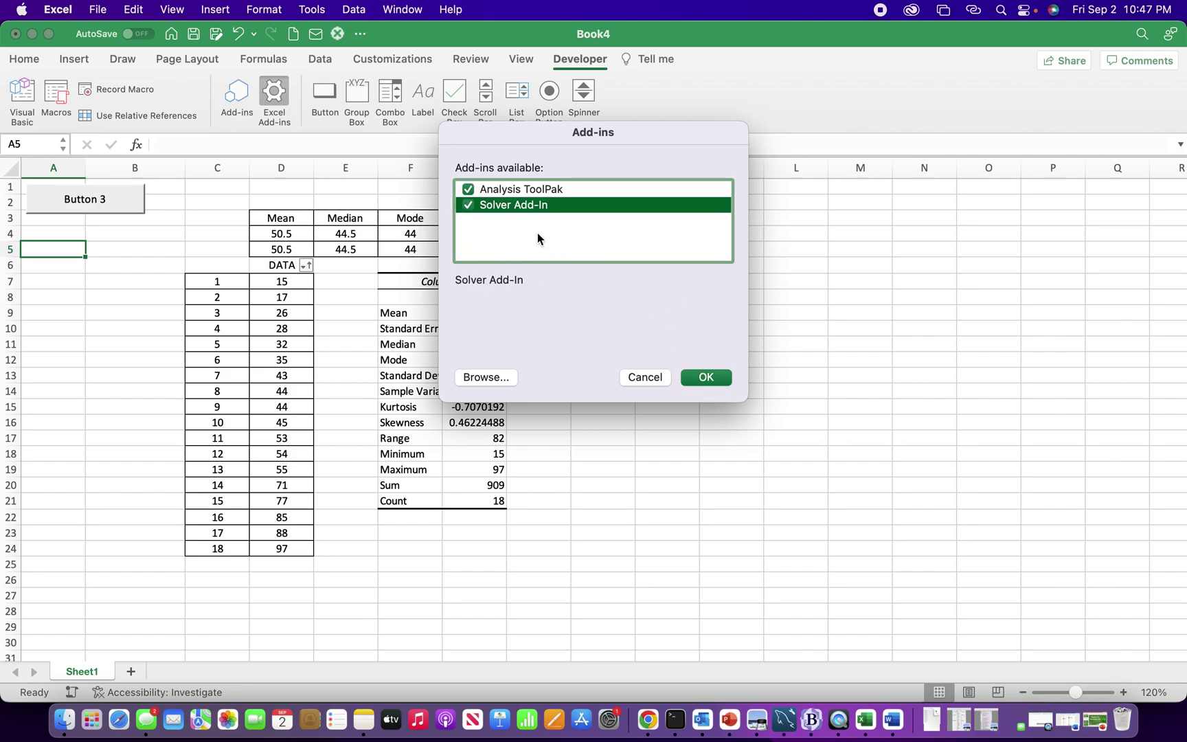
pyautogui.click(701, 377)
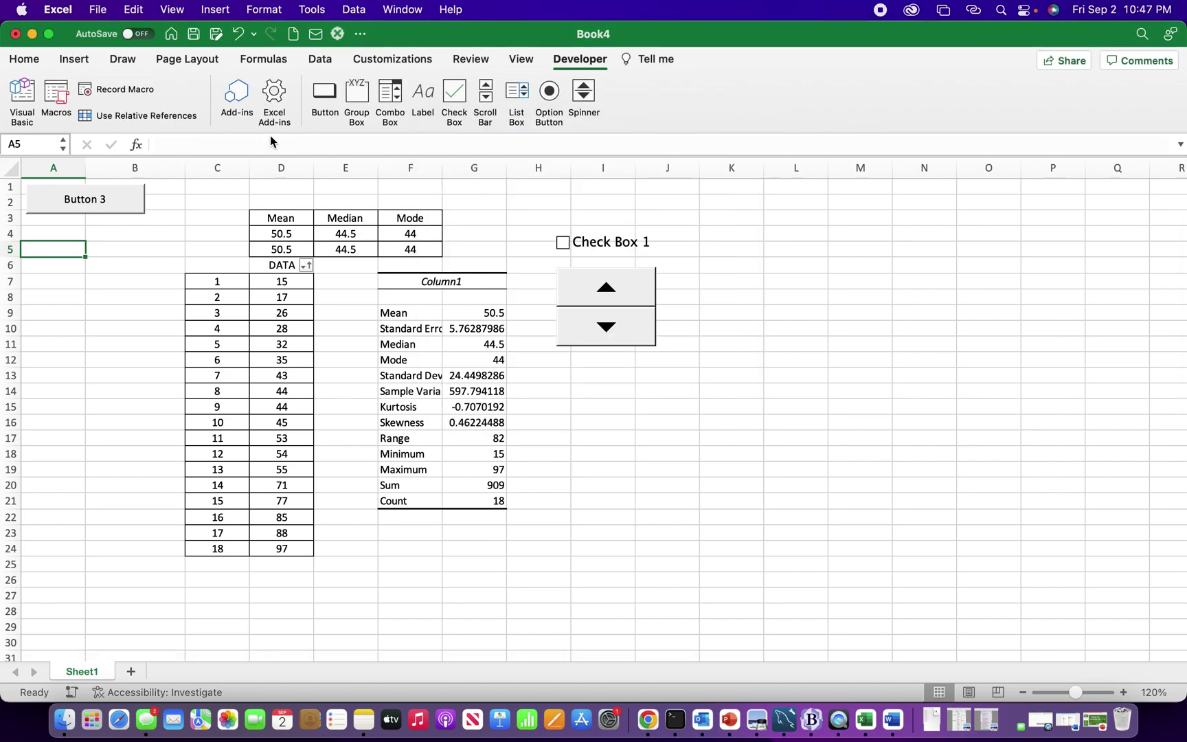
pyautogui.click(100, 96)
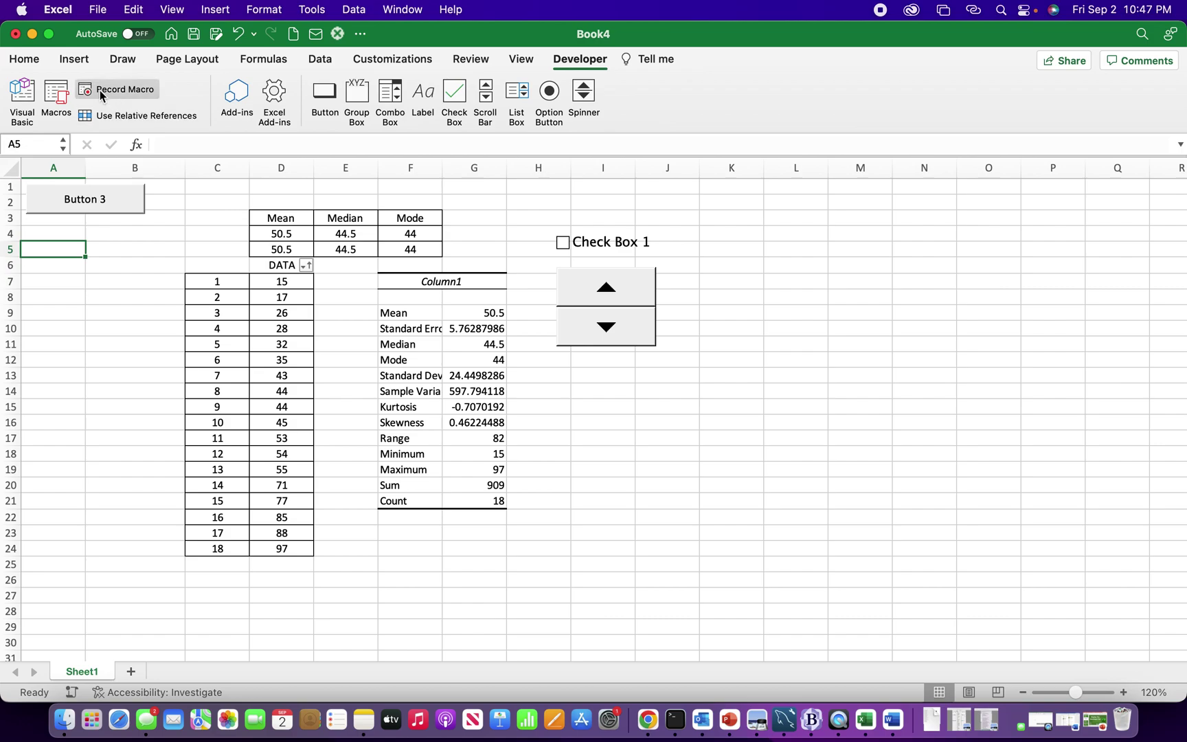